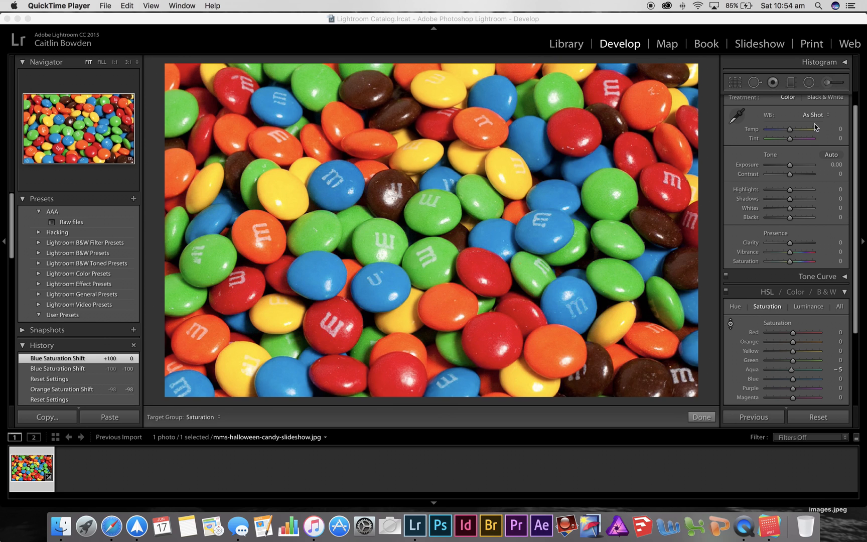
# - Try a black-and-white conversion of the candy photo with the Red mix at +1, and return to the colour HSL adjustments
pyautogui.click(859, 195)
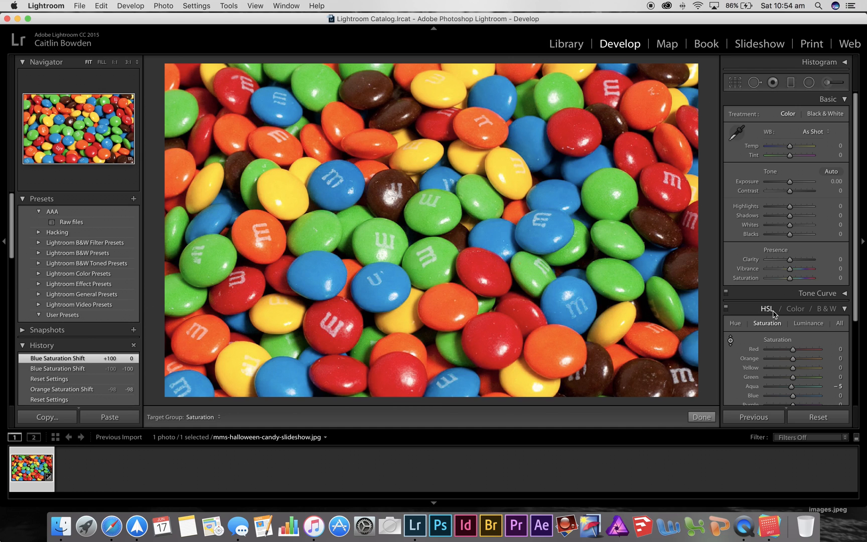
pyautogui.click(826, 310)
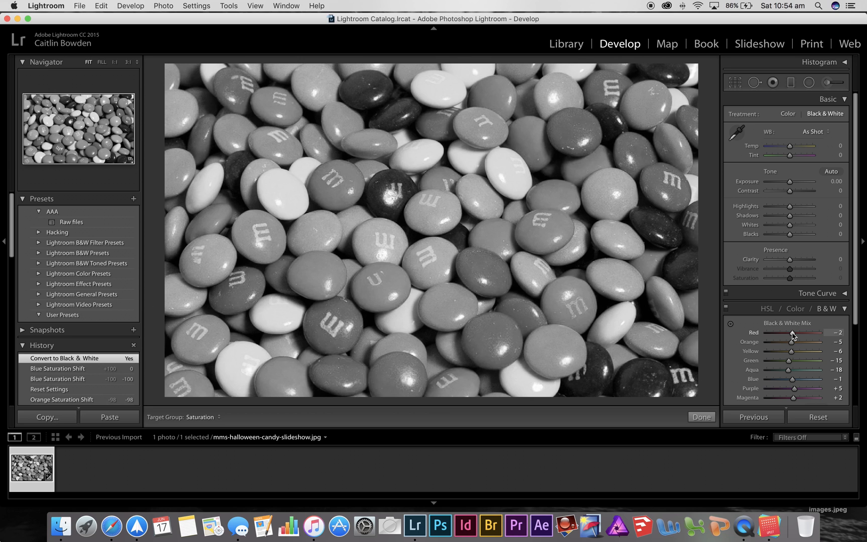
pyautogui.moveTo(792, 333)
pyautogui.mouseDown()
pyautogui.moveTo(801, 333)
pyautogui.moveTo(779, 333)
pyautogui.moveTo(801, 335)
pyautogui.moveTo(794, 336)
pyautogui.mouseUp()
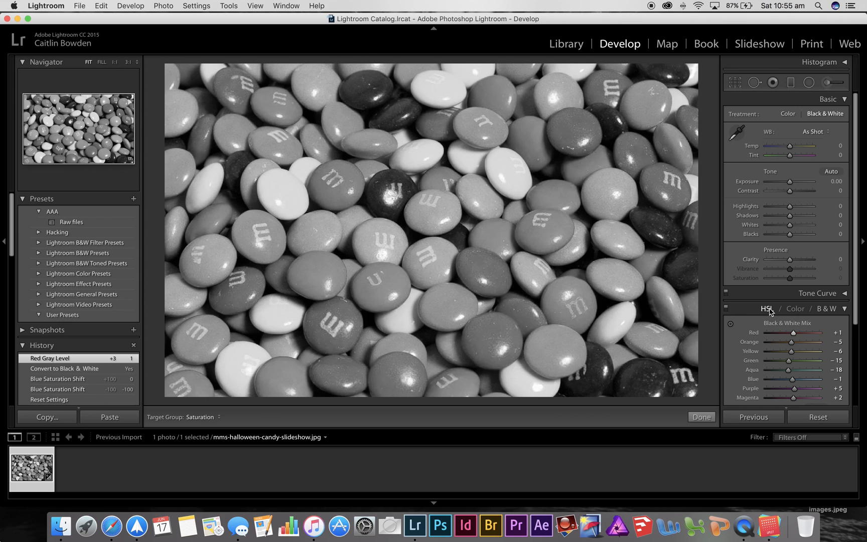
pyautogui.click(769, 310)
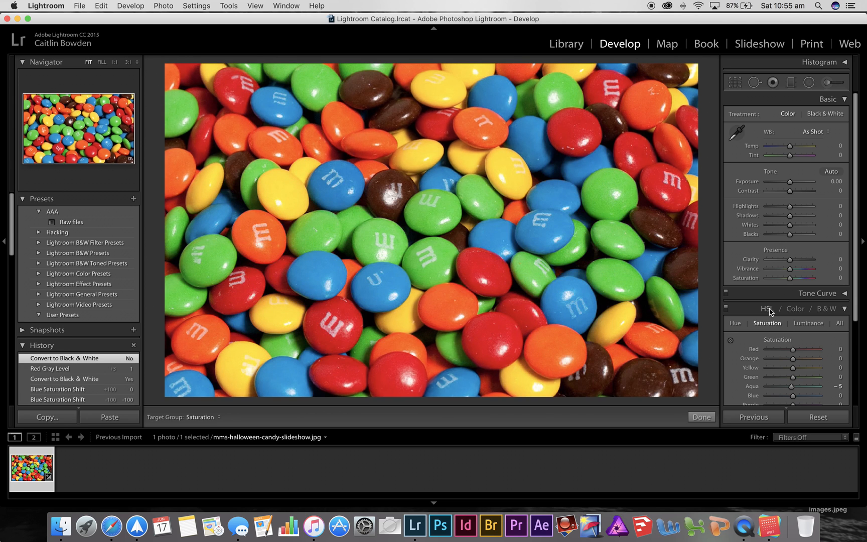
# - Try shifting the Red hue to -100 and to +100, and reset it to 0
pyautogui.click(735, 324)
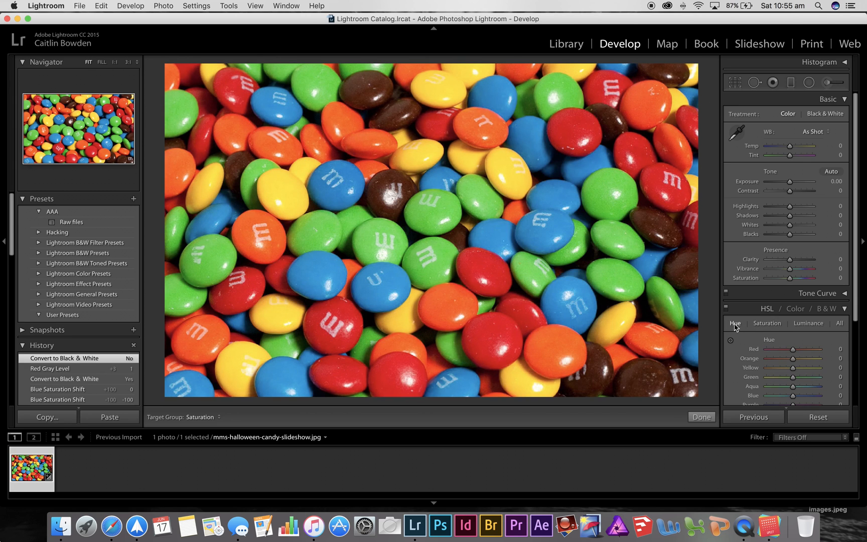
pyautogui.moveTo(858, 302); pyautogui.dragTo(858, 363)
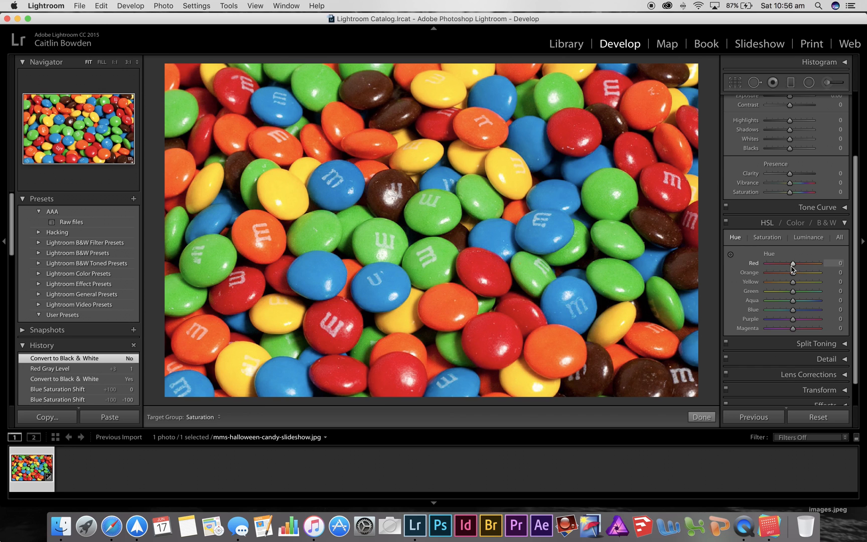
pyautogui.moveTo(793, 266); pyautogui.dragTo(762, 267)
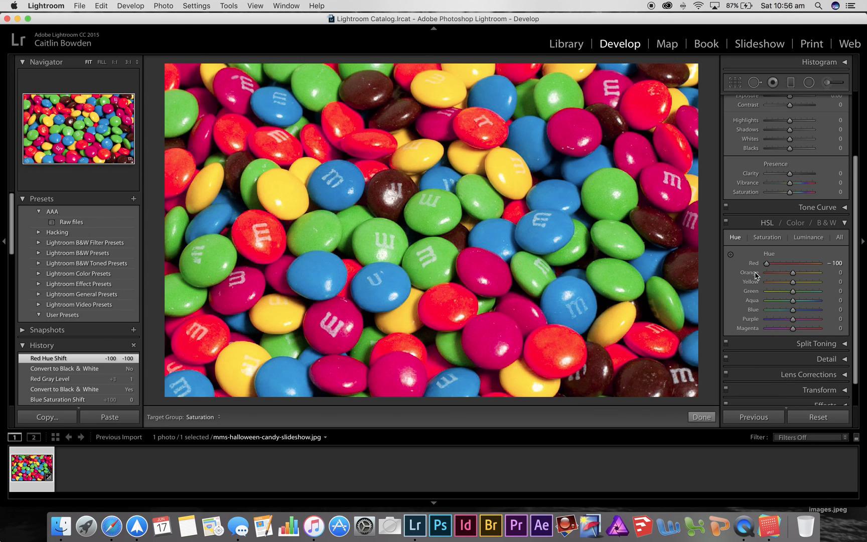
pyautogui.moveTo(767, 264); pyautogui.dragTo(824, 265)
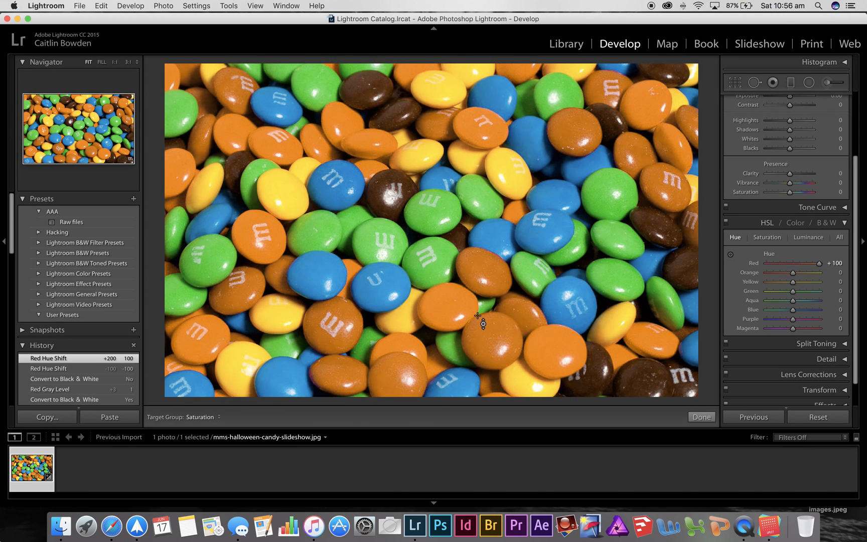
pyautogui.doubleClick(756, 266)
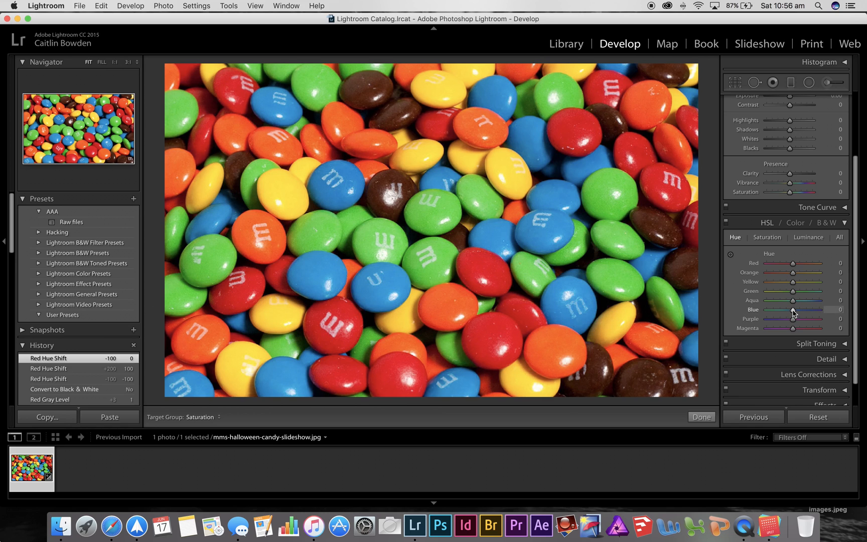
# - Try shifting the Blue hue to -100 two times, resetting it to 0 after each try
pyautogui.moveTo(793, 311); pyautogui.dragTo(762, 314)
pyautogui.doubleClick(755, 310)
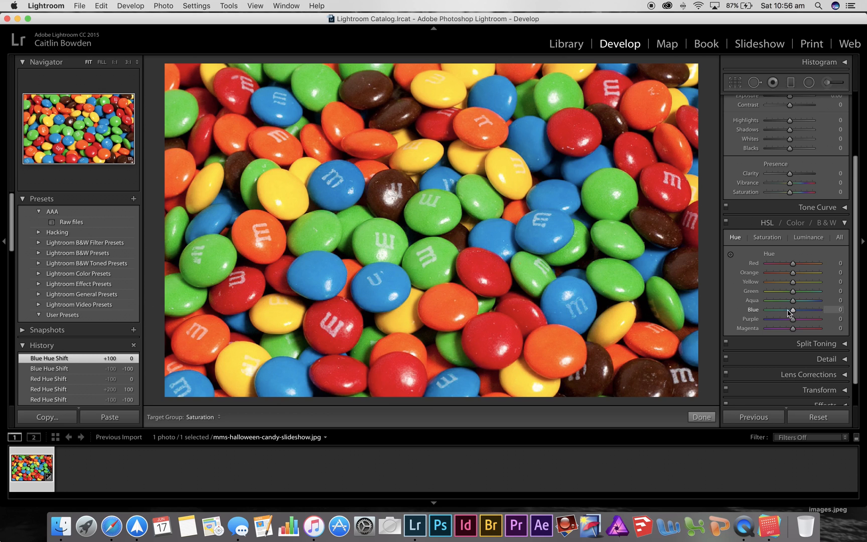
pyautogui.moveTo(793, 311); pyautogui.dragTo(755, 314)
pyautogui.doubleClick(754, 311)
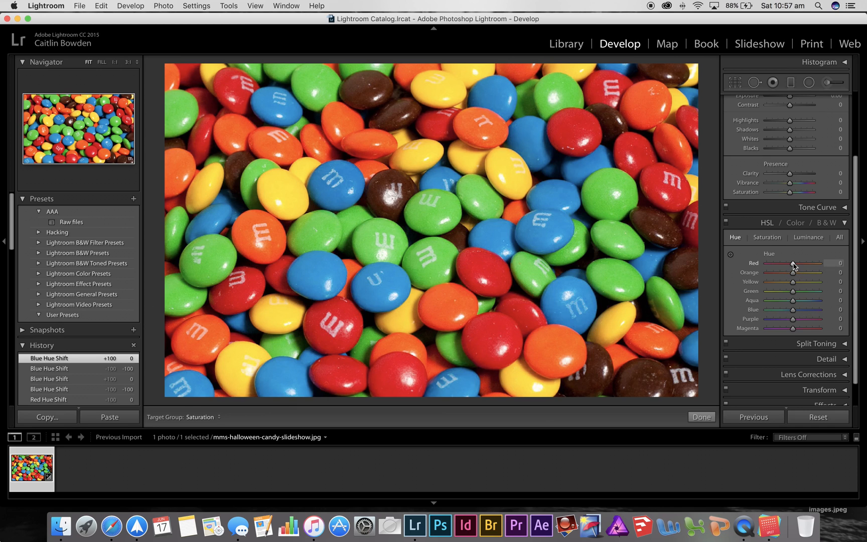
# - Try the Red saturation at -100, +100 and +7, and reset it to 0
pyautogui.click(772, 239)
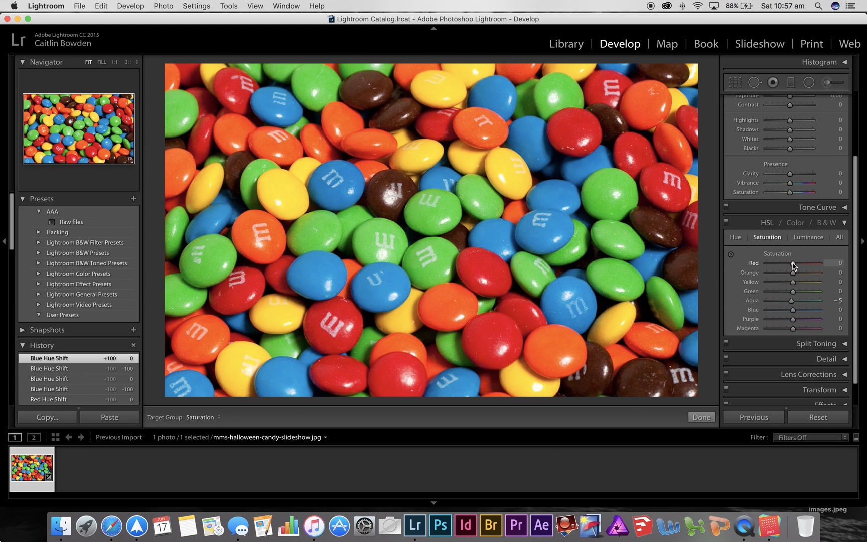
pyautogui.moveTo(793, 265)
pyautogui.mouseDown()
pyautogui.moveTo(759, 266)
pyautogui.moveTo(821, 266)
pyautogui.moveTo(795, 269)
pyautogui.mouseUp()
pyautogui.doubleClick(755, 263)
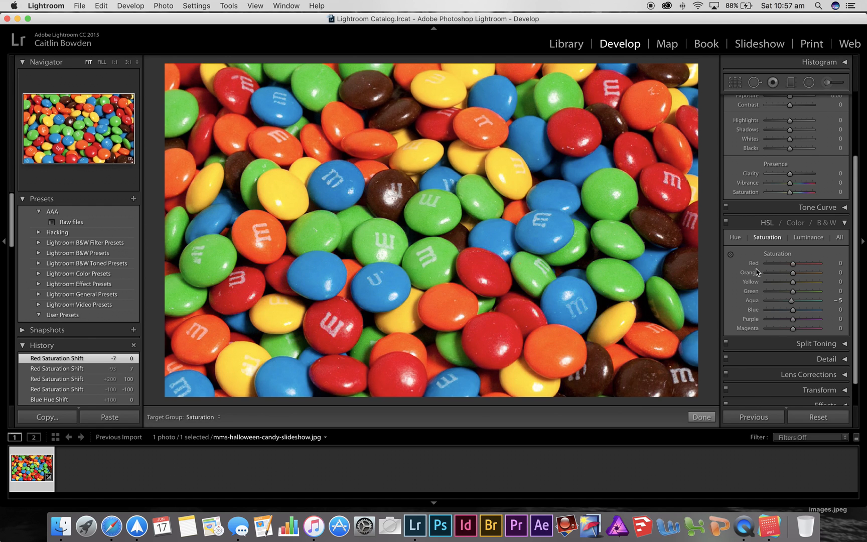
# - Try the Blue saturation at -100 and at +100, and reset it to 0
pyautogui.moveTo(794, 312); pyautogui.dragTo(756, 314)
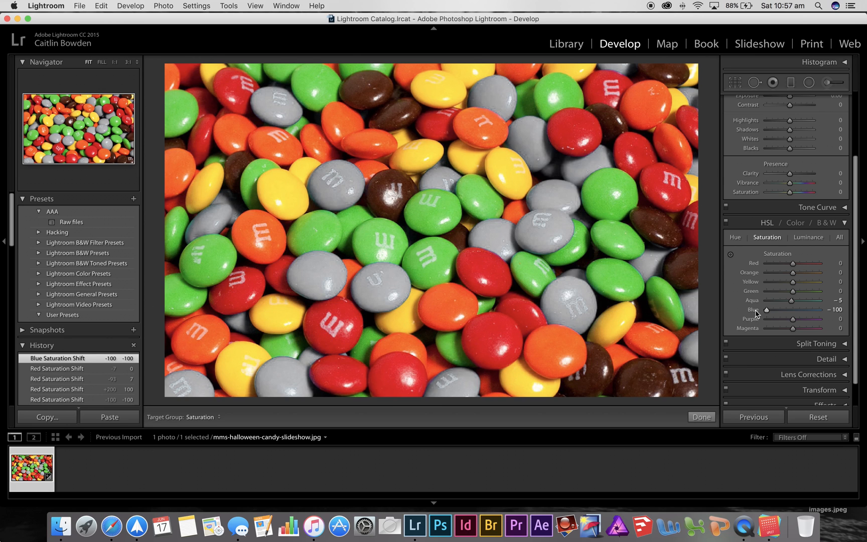
pyautogui.moveTo(767, 312); pyautogui.dragTo(829, 313)
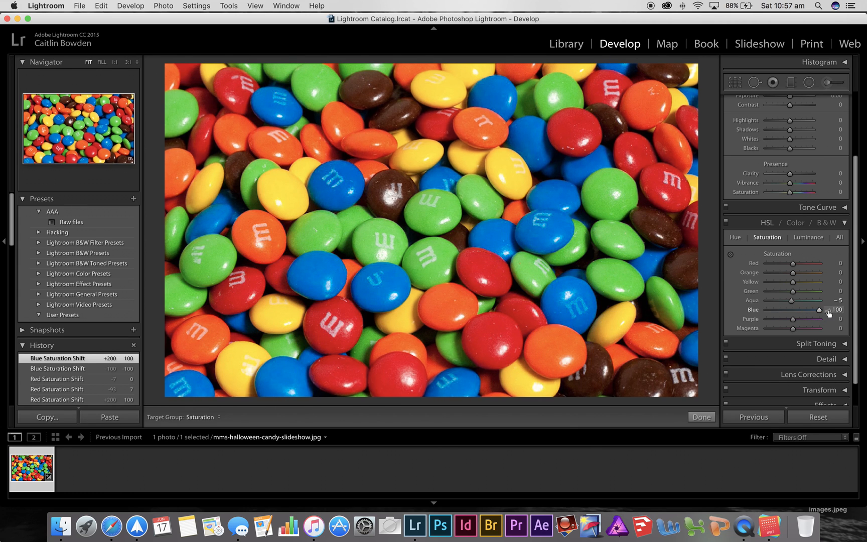
pyautogui.doubleClick(753, 311)
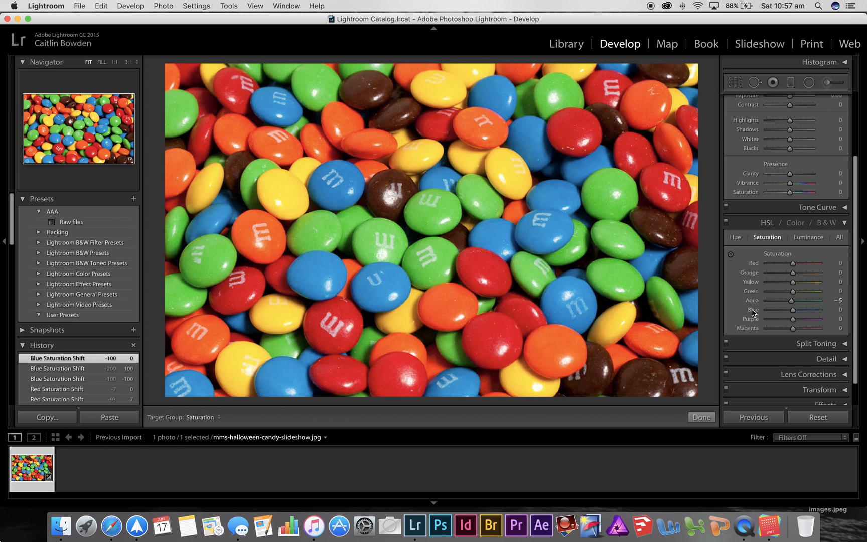
# - Set the saturation of all eight colours to -100, and isolate blue by raising it to +3 before returning it to -100
pyautogui.moveTo(793, 263); pyautogui.dragTo(751, 331)
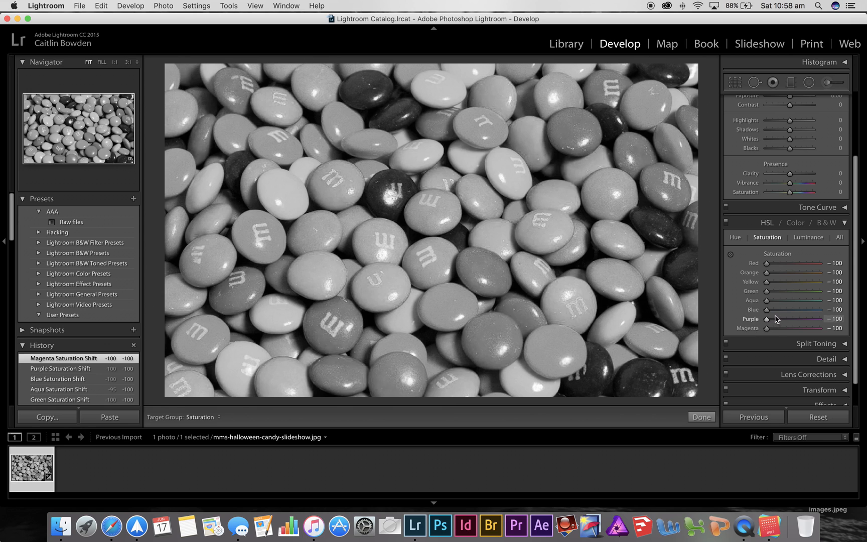
pyautogui.moveTo(766, 311); pyautogui.dragTo(794, 313)
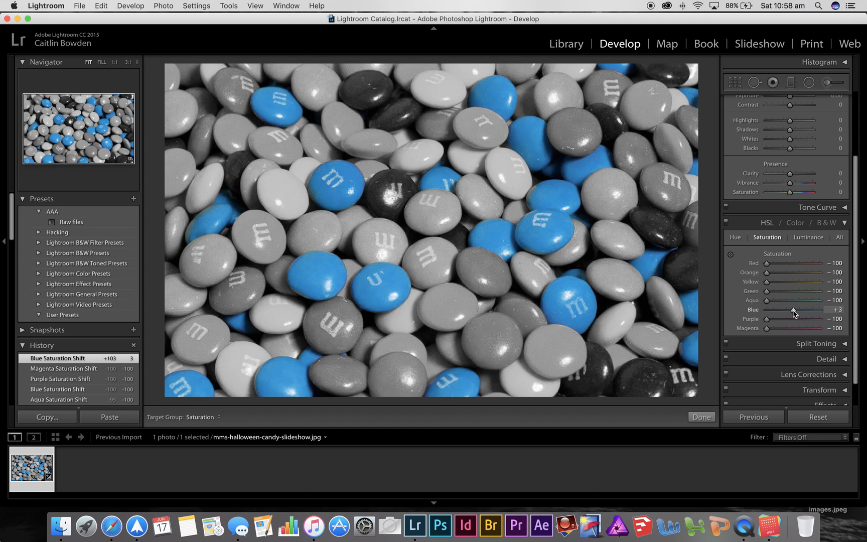
pyautogui.moveTo(794, 314); pyautogui.dragTo(763, 310)
# - Isolate one colour at a time with the rest at -100 saturation: Red at +9, Yellow at +100, and Blue at +17
pyautogui.moveTo(767, 263); pyautogui.dragTo(796, 267)
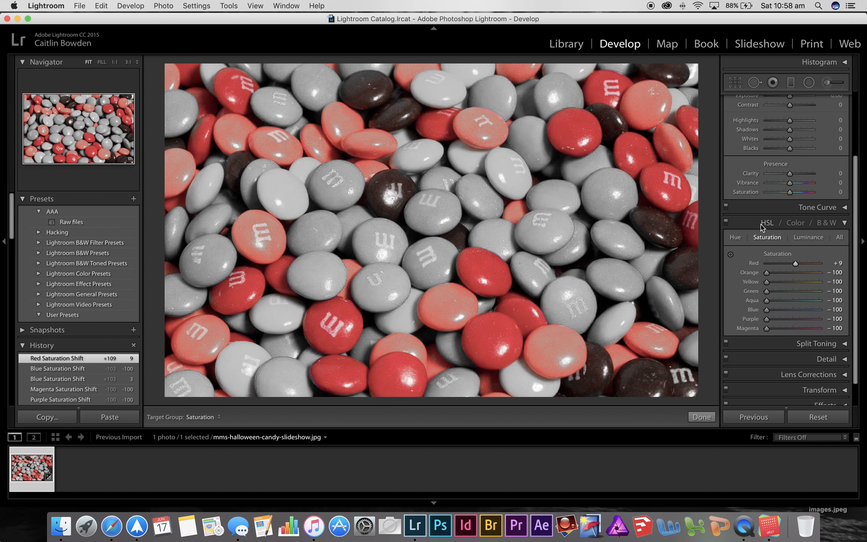
pyautogui.moveTo(796, 264); pyautogui.dragTo(834, 286)
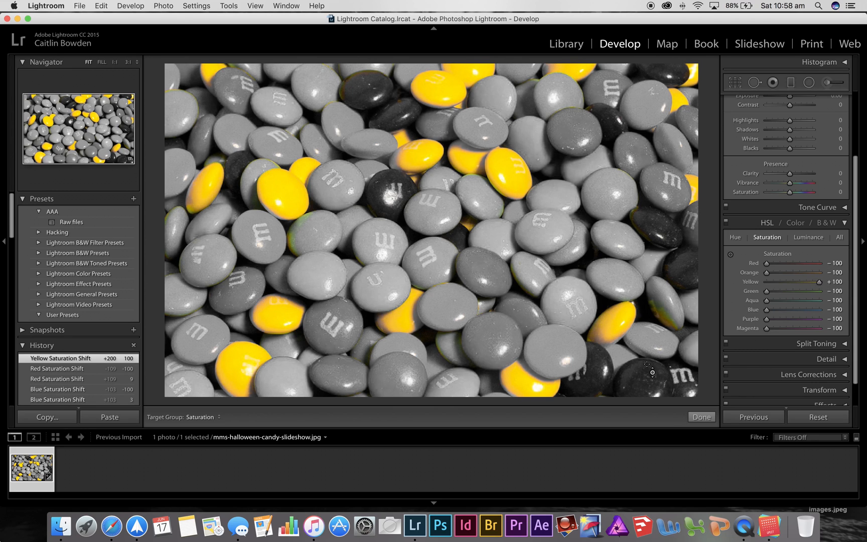
pyautogui.moveTo(819, 283); pyautogui.dragTo(797, 311)
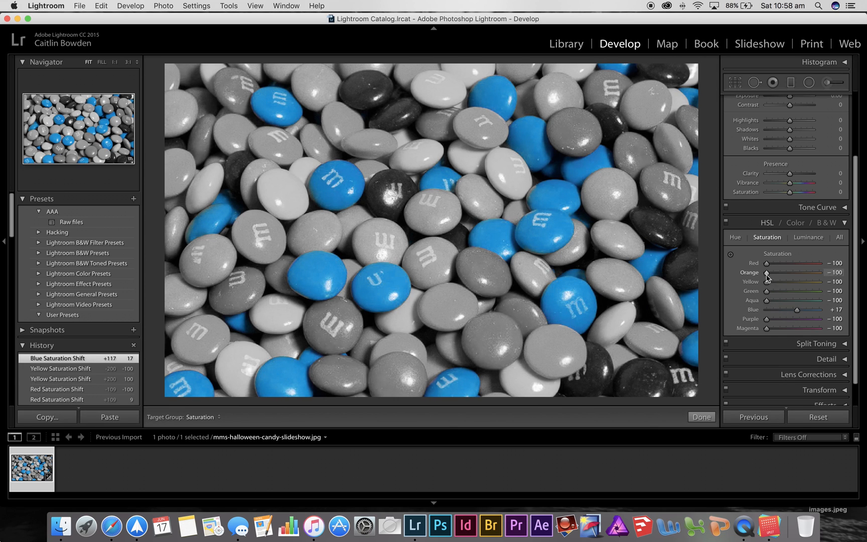
# - Reset the saturation of every colour from Red through Magenta to 0
pyautogui.doubleClick(753, 264)
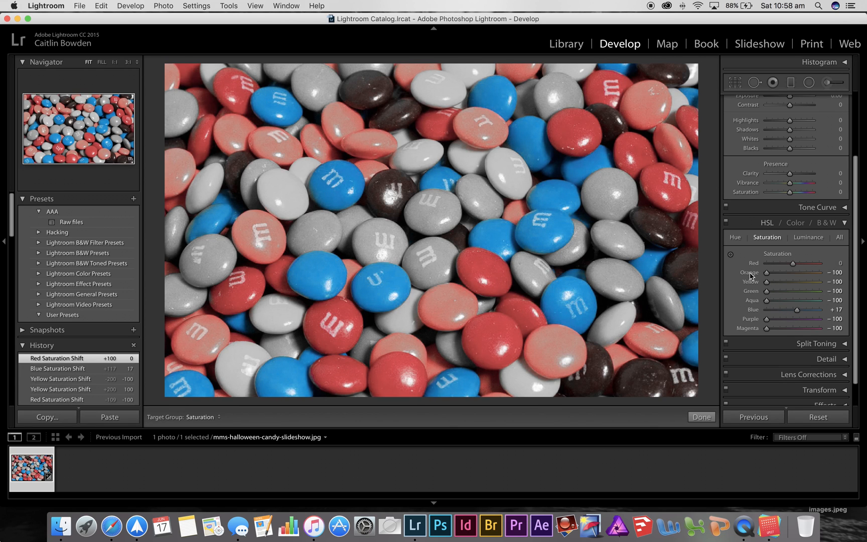
pyautogui.doubleClick(750, 273)
pyautogui.doubleClick(752, 282)
pyautogui.doubleClick(752, 292)
pyautogui.doubleClick(752, 301)
pyautogui.doubleClick(754, 310)
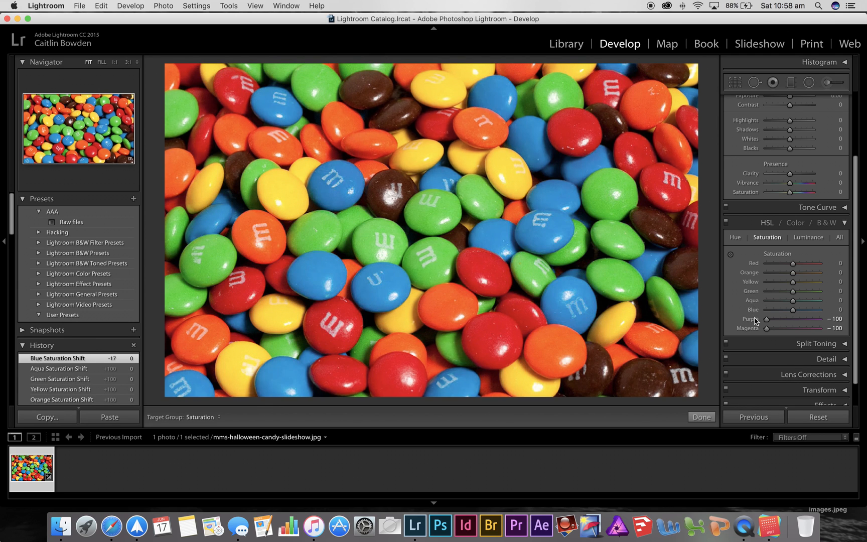
pyautogui.doubleClick(755, 319)
pyautogui.doubleClick(753, 329)
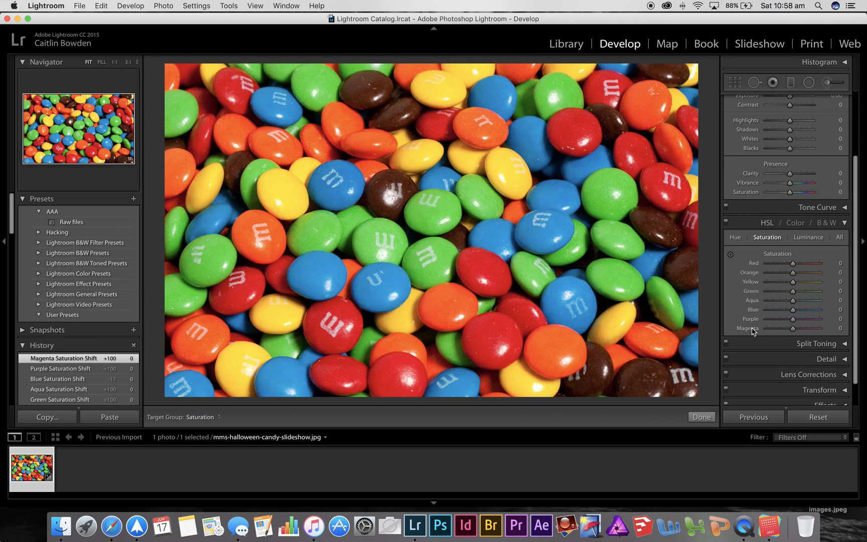
# - Try the Blue luminance at +100 and the Yellow luminance at +4, and reset both to 0
pyautogui.click(810, 238)
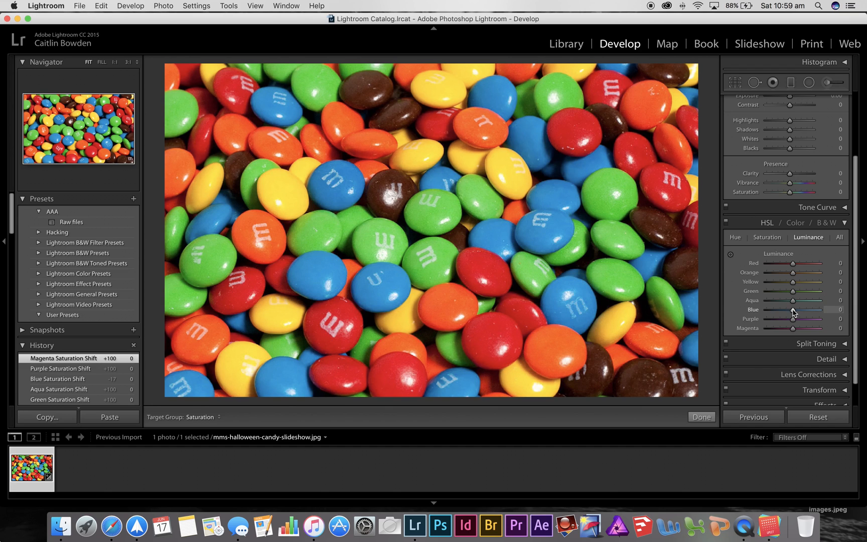
pyautogui.moveTo(793, 311); pyautogui.dragTo(824, 311)
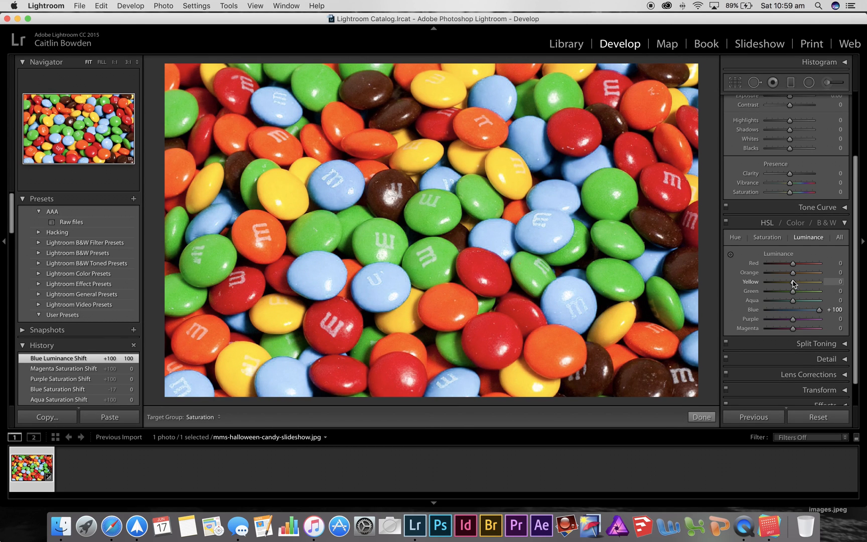
pyautogui.moveTo(791, 283)
pyautogui.mouseDown()
pyautogui.moveTo(770, 284)
pyautogui.moveTo(820, 285)
pyautogui.moveTo(794, 284)
pyautogui.mouseUp()
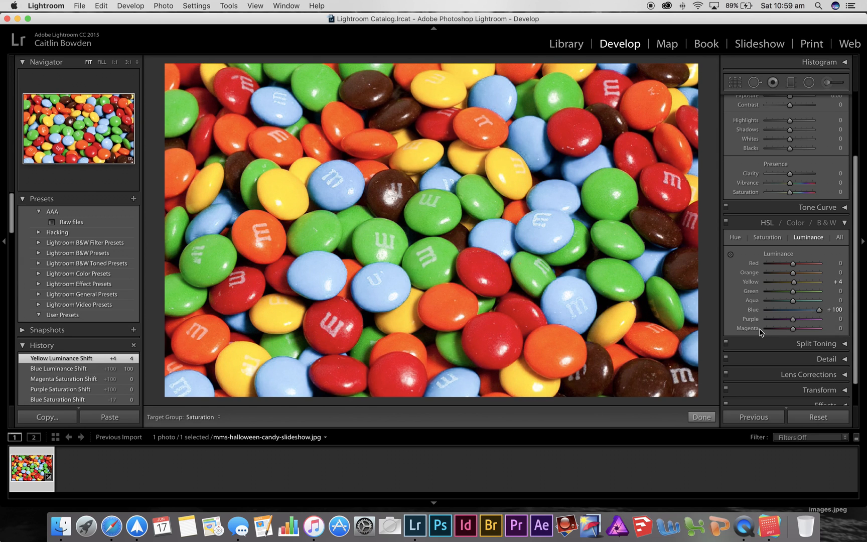
pyautogui.doubleClick(753, 310)
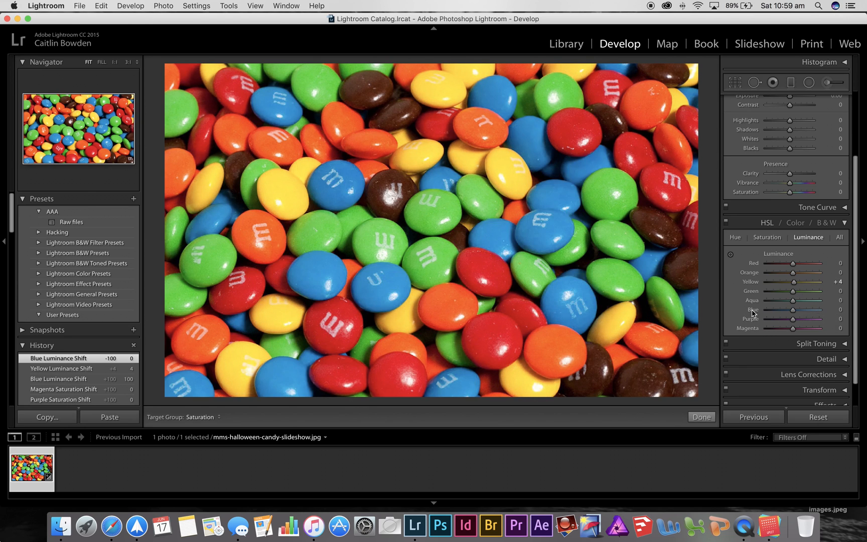
pyautogui.doubleClick(750, 283)
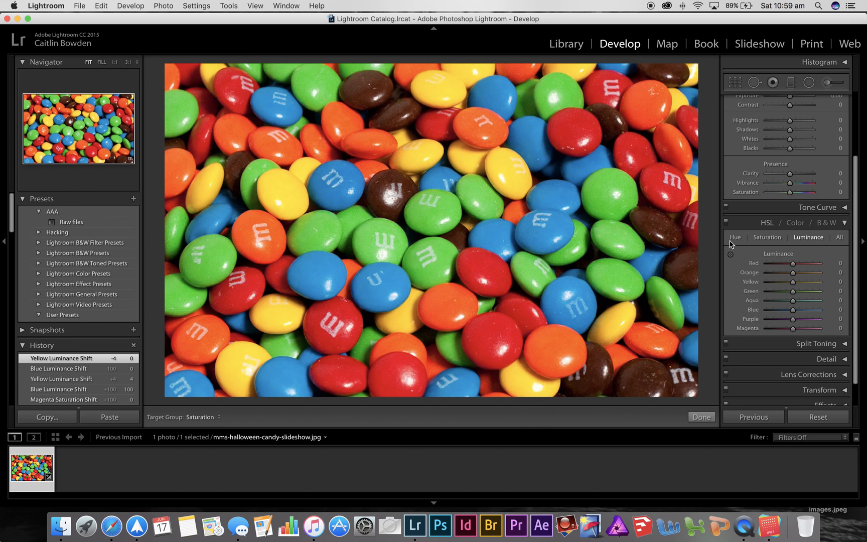
# - Try the targeted saturation adjustment on a blue candy, taking Blue down to -100 and back up, and reset Blue to 0
pyautogui.click(767, 241)
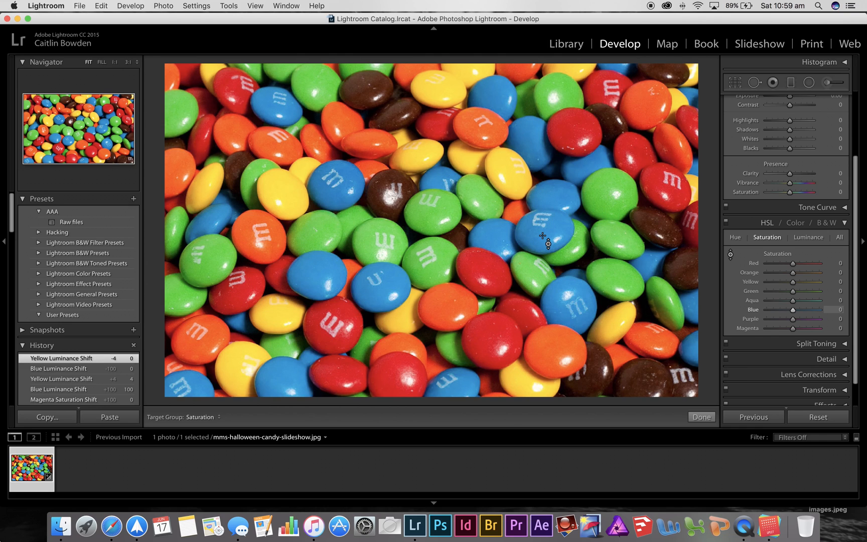
pyautogui.moveTo(544, 233); pyautogui.dragTo(545, 284)
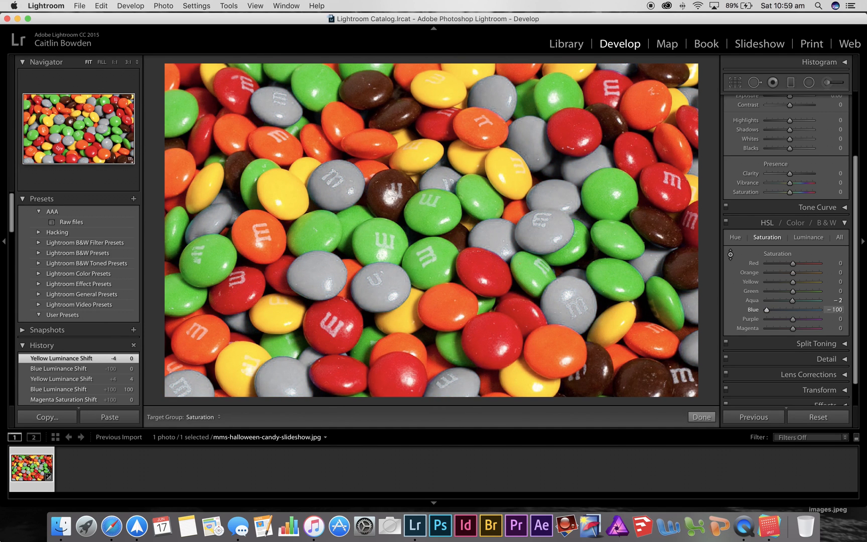
pyautogui.moveTo(545, 284); pyautogui.dragTo(545, 234)
pyautogui.doubleClick(757, 311)
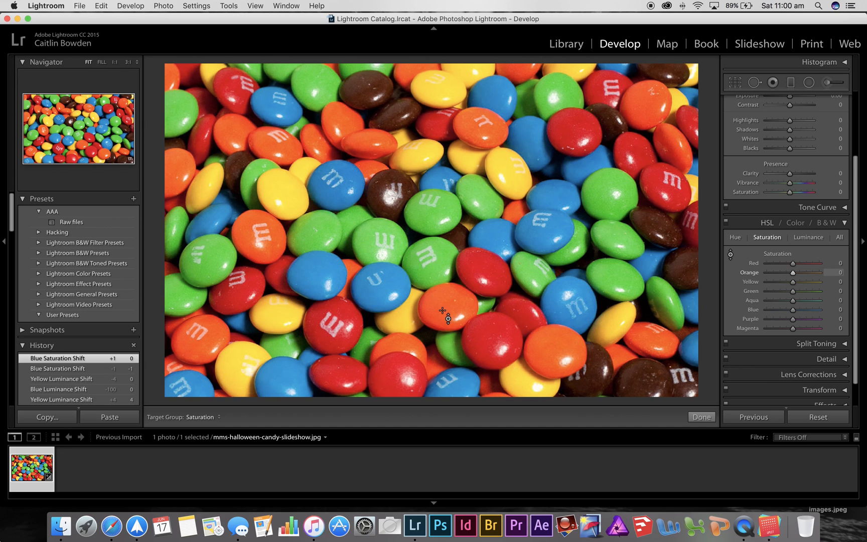
# - Try the targeted saturation adjustment on an orange candy with Orange at -26 and Red at -33, and reset both to 0
pyautogui.moveTo(438, 311)
pyautogui.mouseDown()
pyautogui.moveTo(438, 271)
pyautogui.moveTo(438, 388)
pyautogui.moveTo(439, 311)
pyautogui.mouseUp()
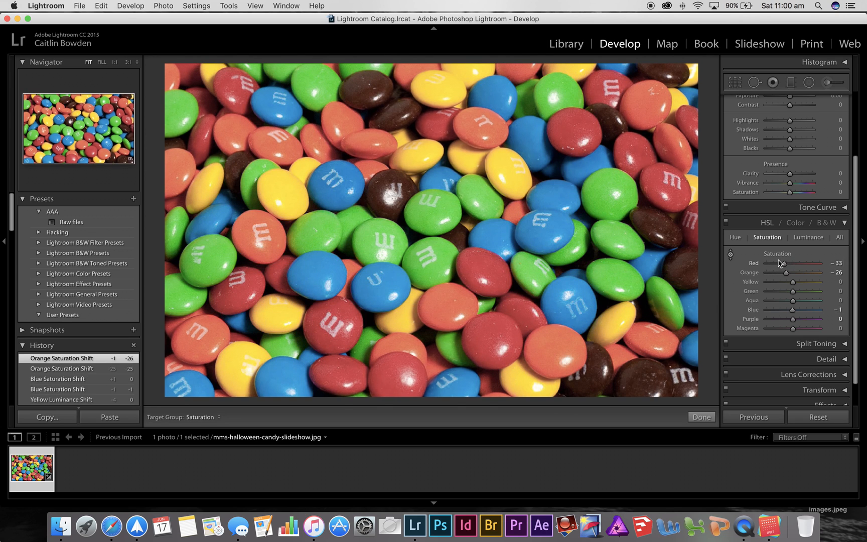
pyautogui.doubleClick(757, 265)
pyautogui.doubleClick(752, 272)
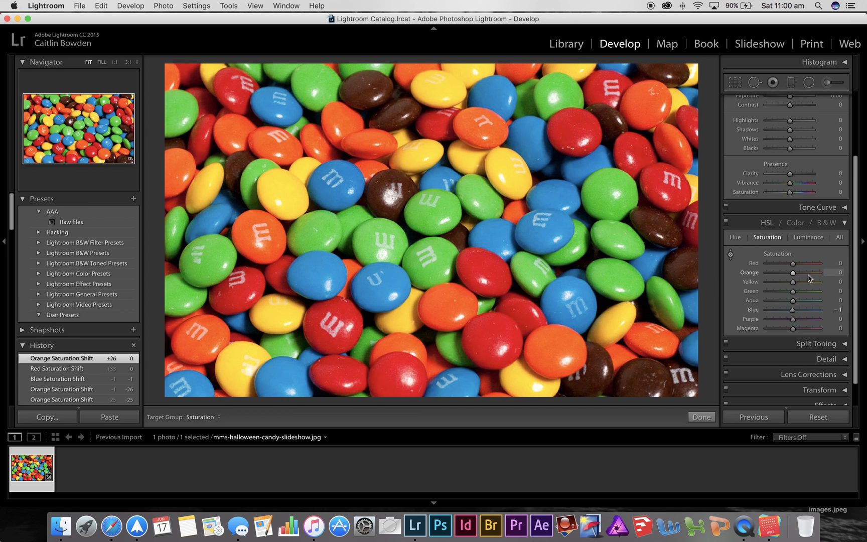
# - Try lowering the Orange saturation to -38 and the Red saturation to -55, and reset both to 0
pyautogui.moveTo(793, 274)
pyautogui.mouseDown()
pyautogui.moveTo(802, 274)
pyautogui.moveTo(759, 274)
pyautogui.moveTo(812, 273)
pyautogui.moveTo(795, 277)
pyautogui.moveTo(779, 265)
pyautogui.moveTo(791, 273)
pyautogui.moveTo(783, 274)
pyautogui.mouseUp()
pyautogui.doubleClick(746, 274)
pyautogui.doubleClick(753, 265)
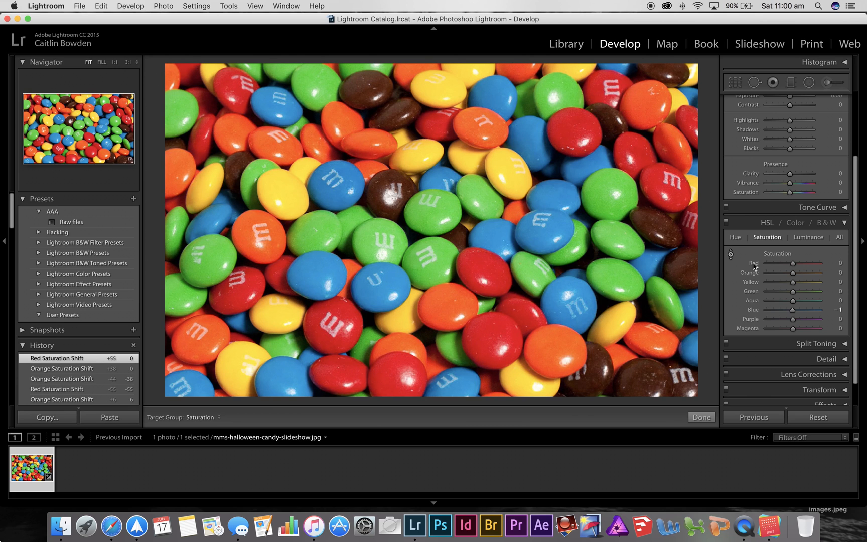
# - Try the targeted saturation adjustment on the central orange candy with Orange at -22 and Red at -17, and reset both to 0
pyautogui.click(730, 255)
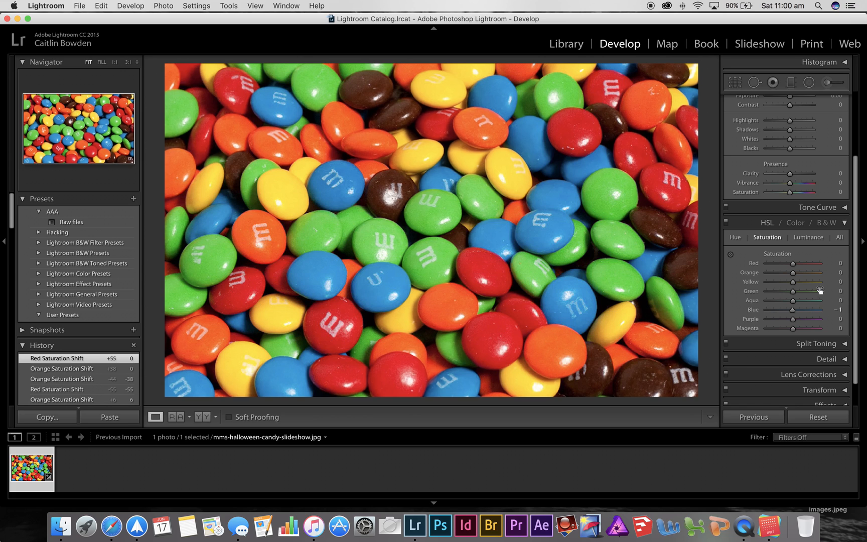
pyautogui.click(731, 254)
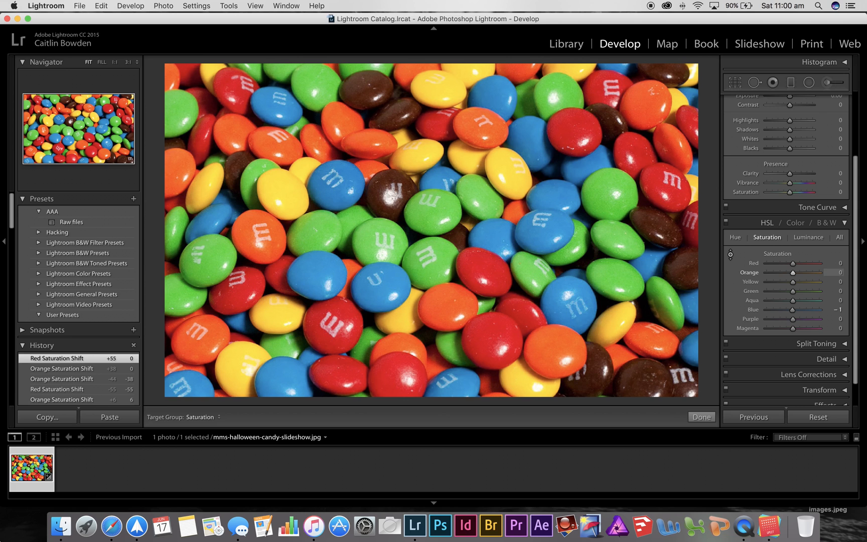
pyautogui.moveTo(448, 306)
pyautogui.mouseDown()
pyautogui.moveTo(449, 291)
pyautogui.moveTo(448, 343)
pyautogui.moveTo(446, 314)
pyautogui.mouseUp()
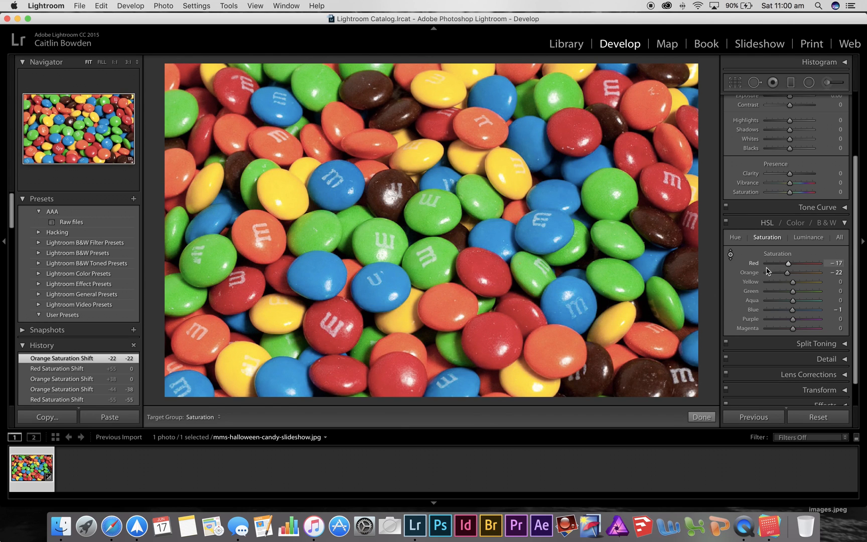
pyautogui.doubleClick(757, 271)
pyautogui.doubleClick(754, 264)
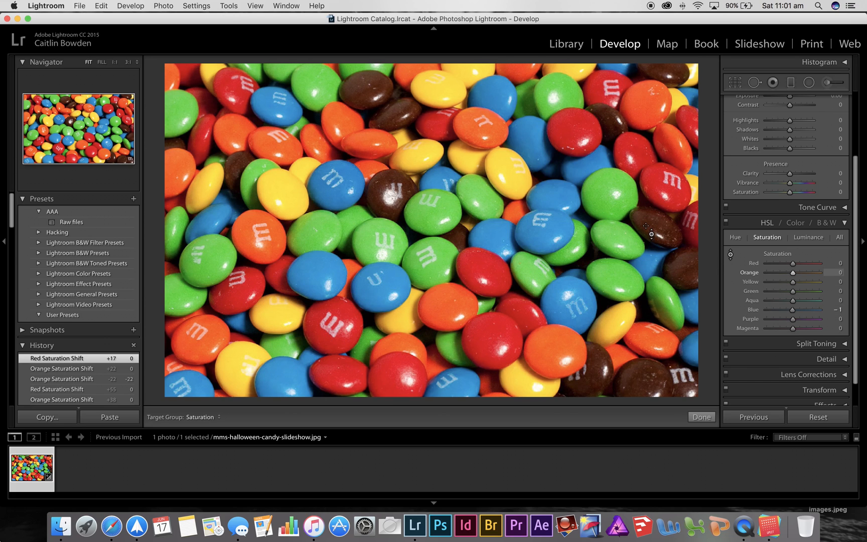
# - Try the targeted saturation adjustment on another orange candy with Orange at +18 and Red at -63, and reset both to 0
pyautogui.moveTo(555, 351); pyautogui.dragTo(556, 388)
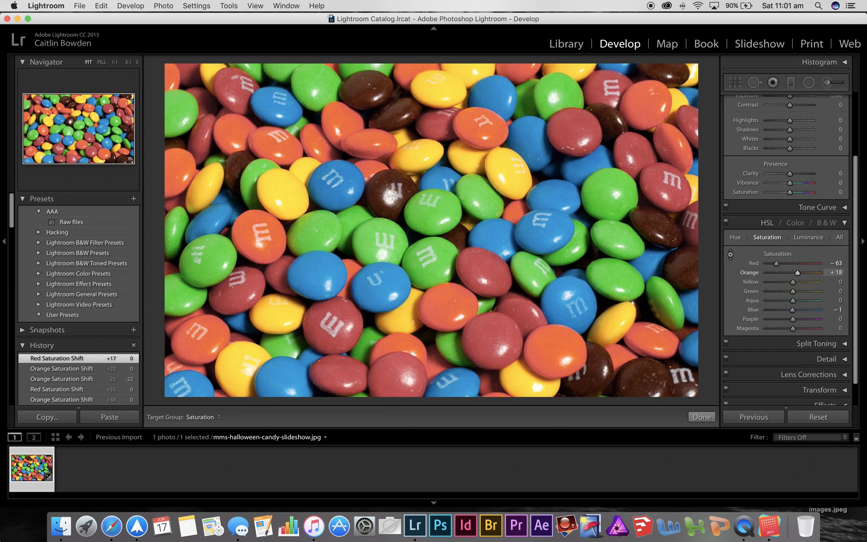
pyautogui.doubleClick(753, 274)
pyautogui.doubleClick(755, 262)
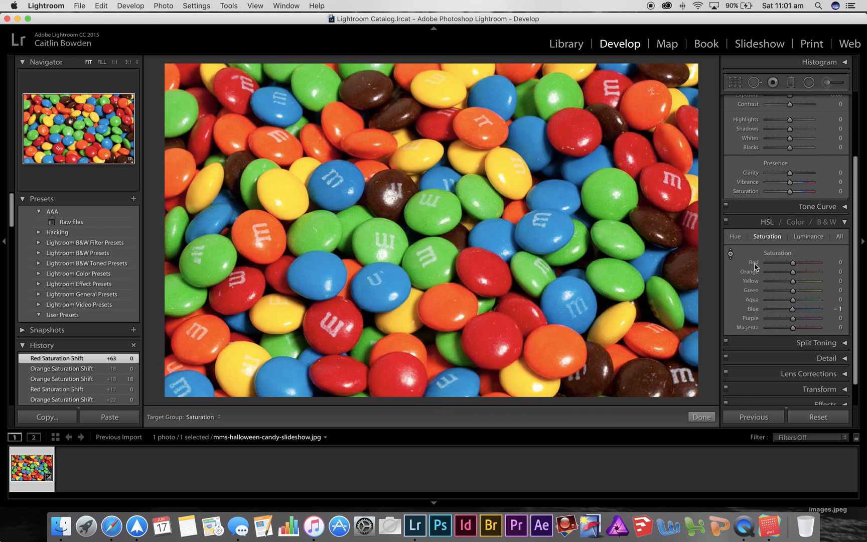
# - Switch the HSL adjustments to the Color view, show only Blue, and reset the Blue saturation to 0
pyautogui.click(795, 223)
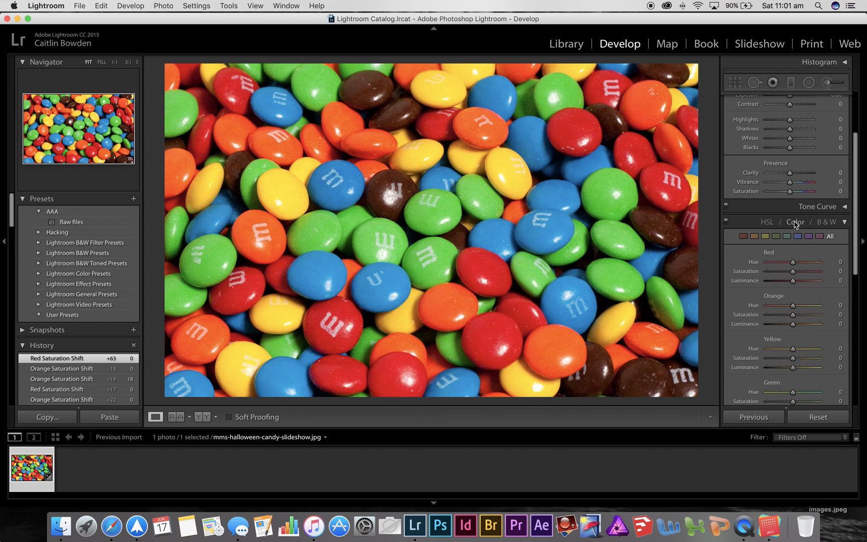
pyautogui.click(798, 236)
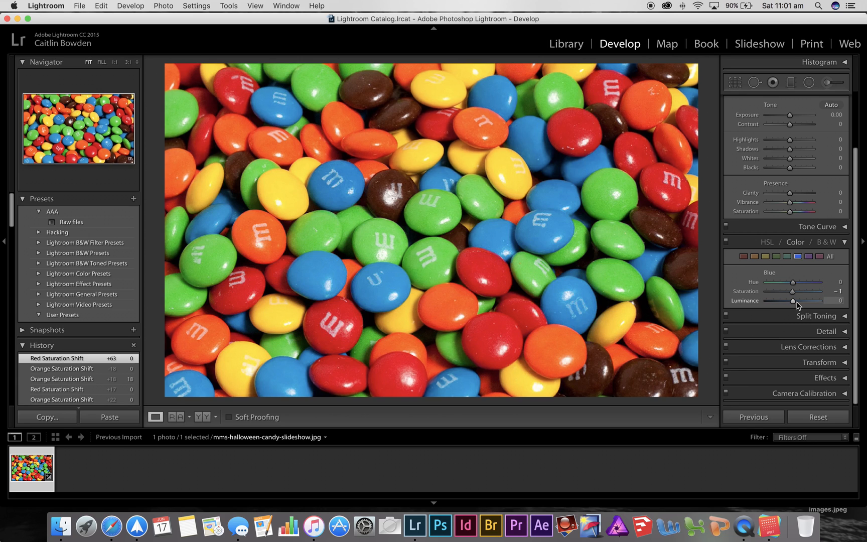
pyautogui.doubleClick(753, 291)
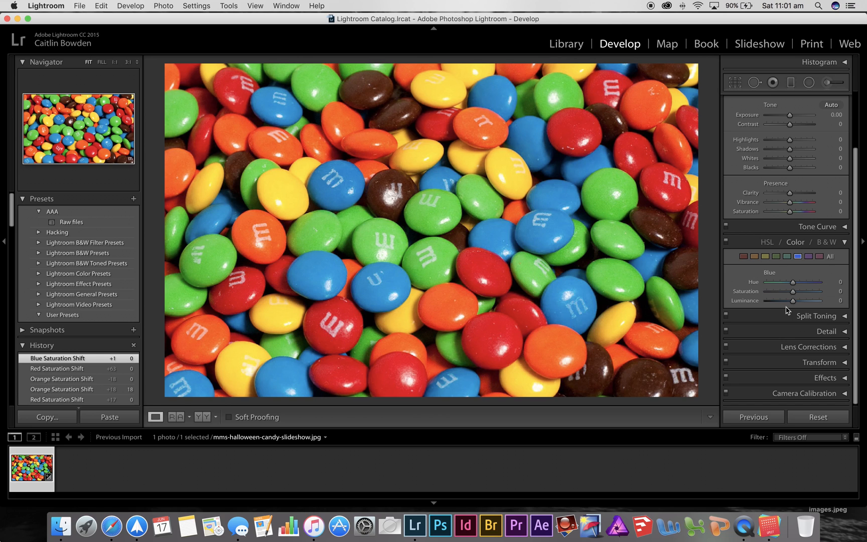
# - Try the Blue hue, saturation and luminance at +66, -3, +5 and at -83, +62, -64, resetting all three after each trial
pyautogui.moveTo(793, 283); pyautogui.dragTo(796, 304)
pyautogui.doubleClick(754, 282)
pyautogui.doubleClick(769, 275)
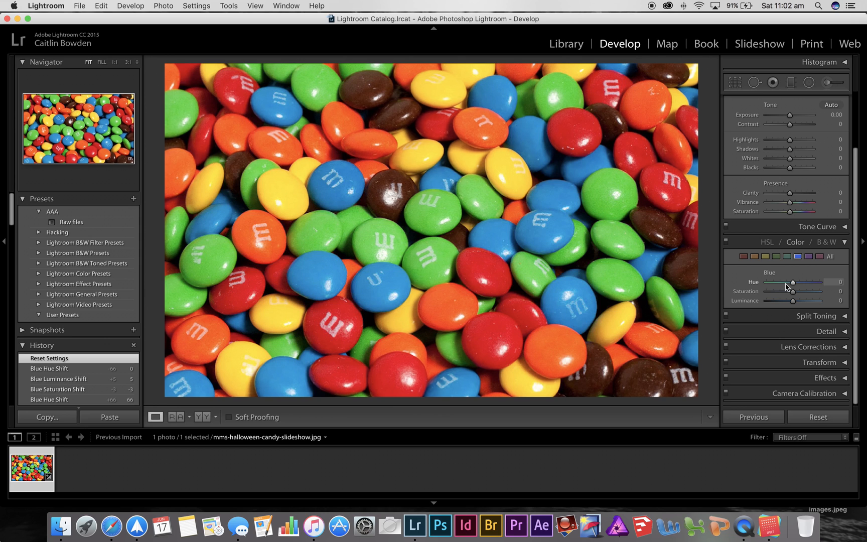
pyautogui.moveTo(792, 283); pyautogui.dragTo(781, 306)
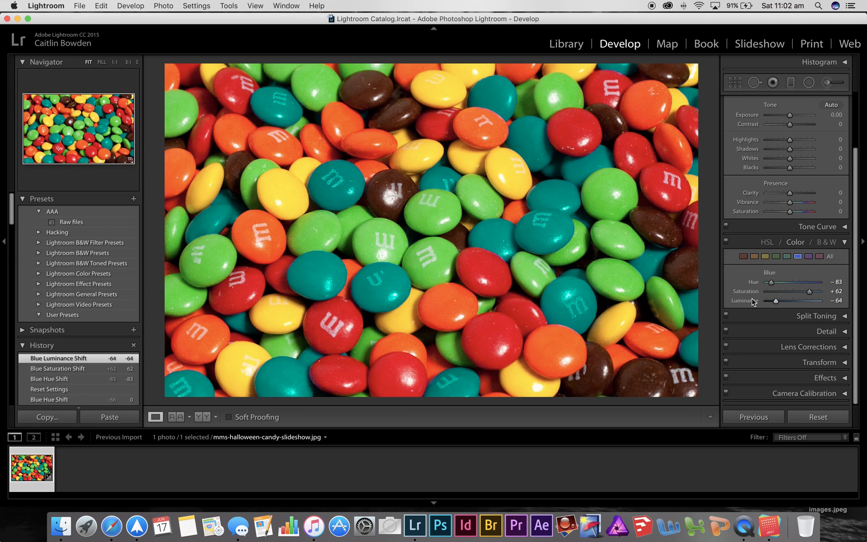
pyautogui.doubleClick(770, 275)
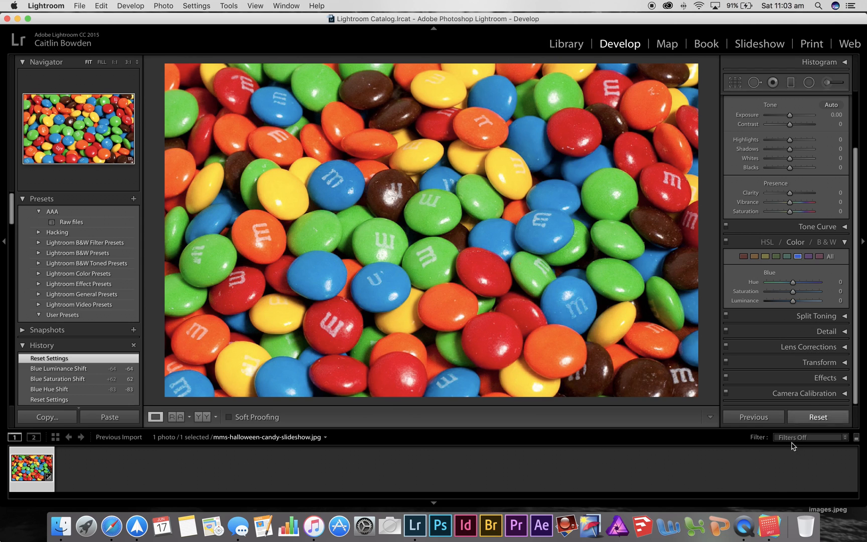
pyautogui.rightClick(745, 525)
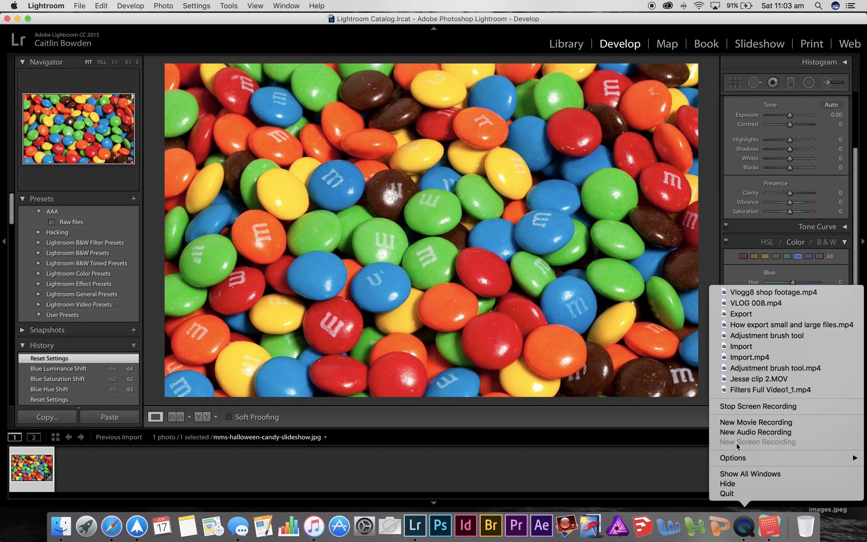
pyautogui.click(737, 409)
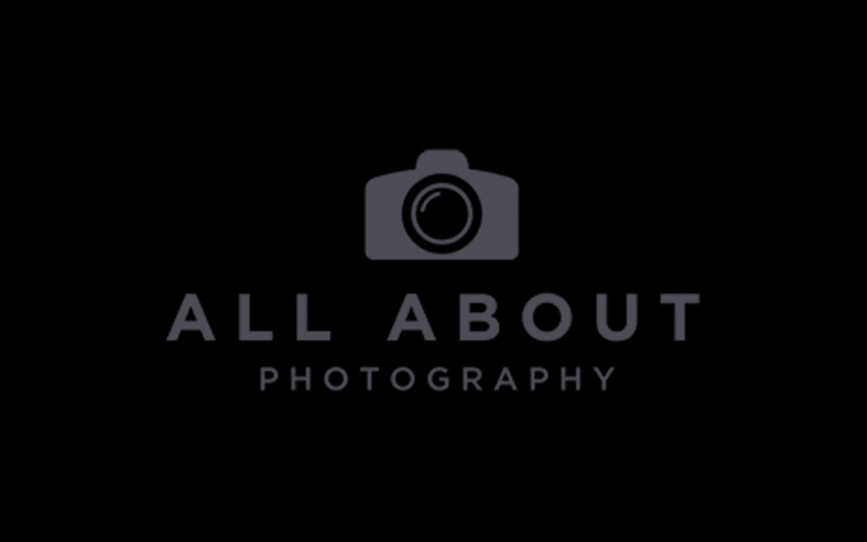